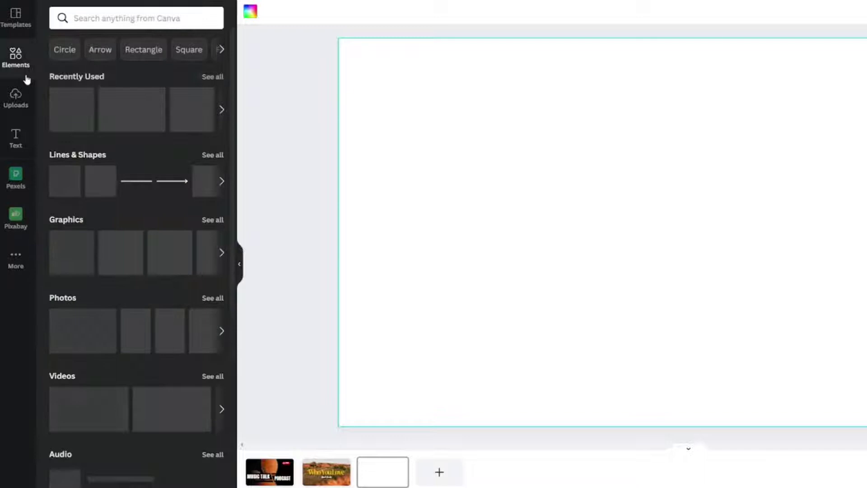
# Search Elements for 'music', show only photo results, and open their filter options.
pyautogui.click(145, 17)
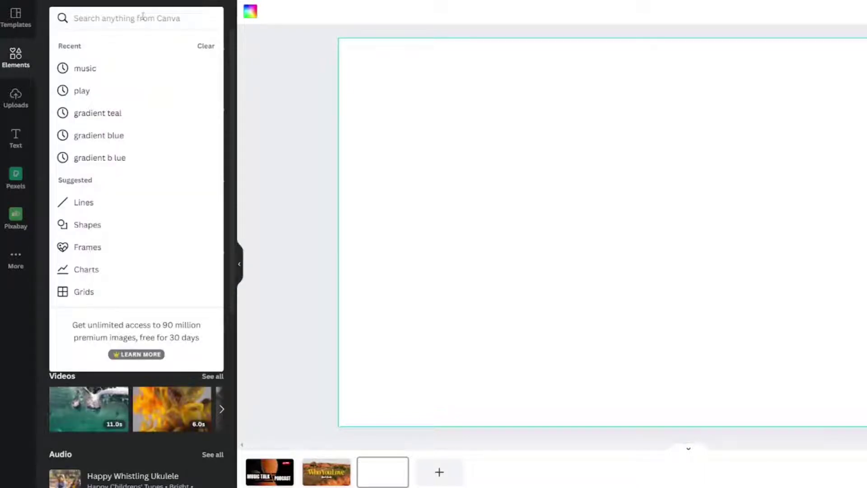
pyautogui.write('music')
pyautogui.press('Return')
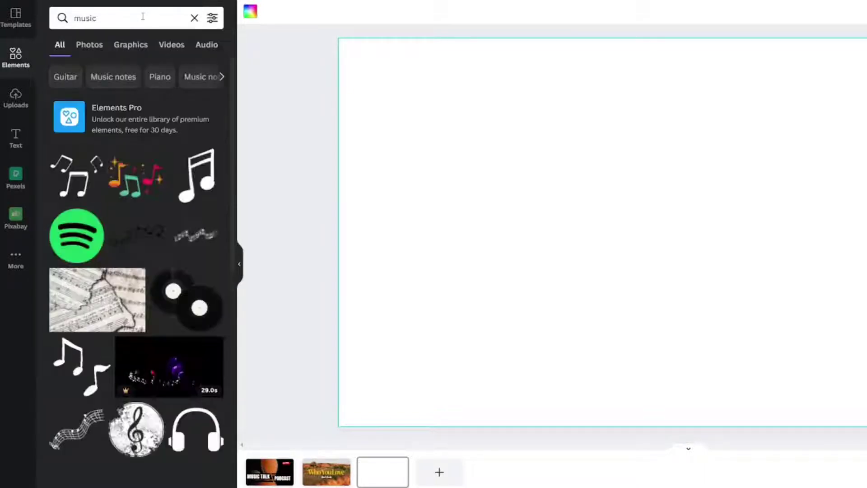
pyautogui.click(89, 45)
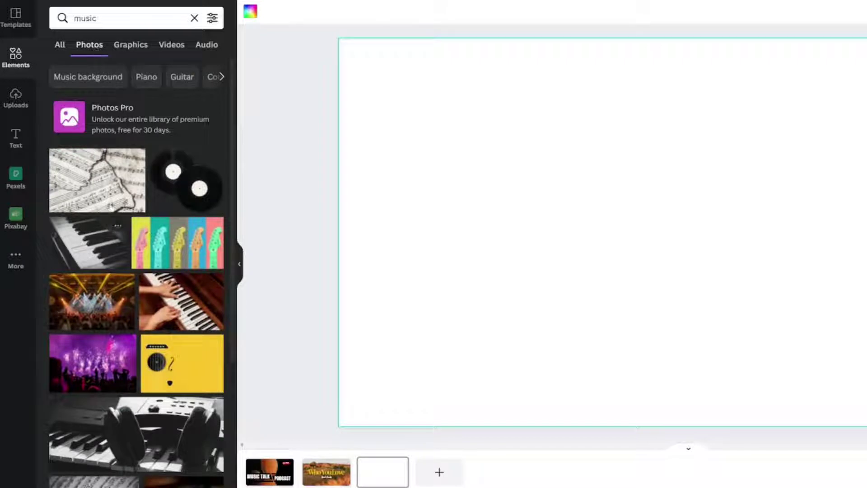
pyautogui.scroll(-1, 101, 257)
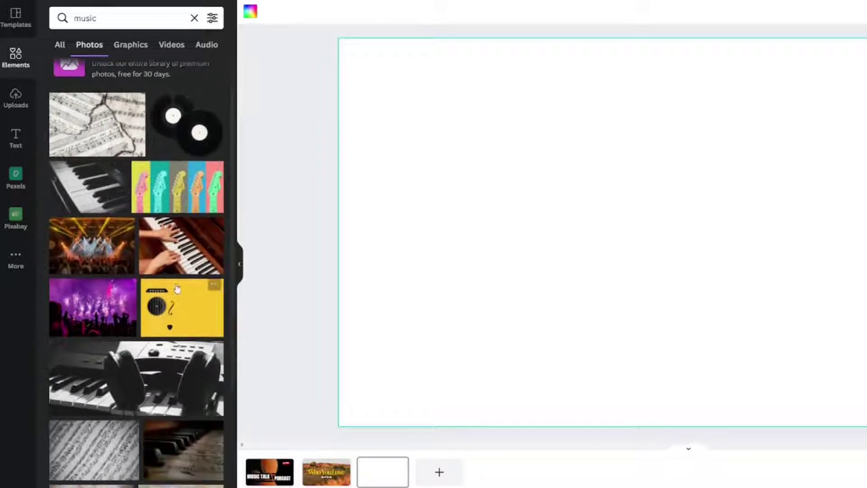
pyautogui.scroll(-8, 102, 257)
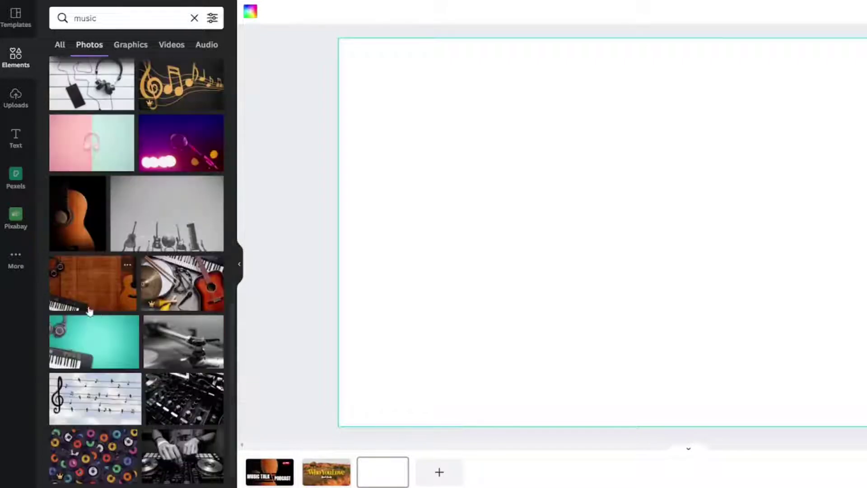
pyautogui.click(212, 18)
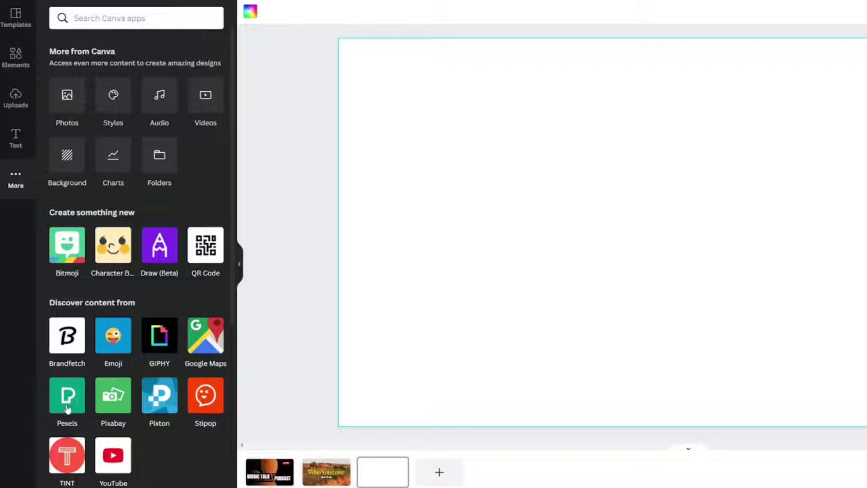
pyautogui.scroll(-1, 100, 408)
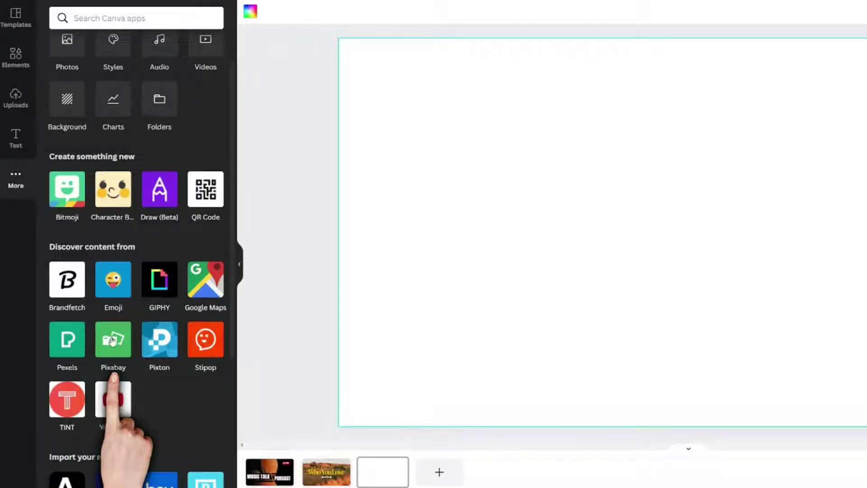
# Add the Pexels and Pixabay image libraries to the sidebar, ending on Pexels.
pyautogui.click(67, 342)
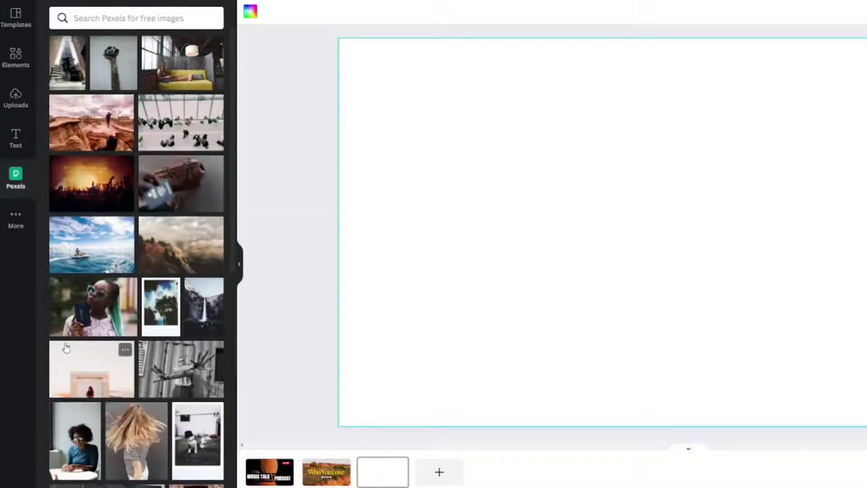
pyautogui.click(17, 220)
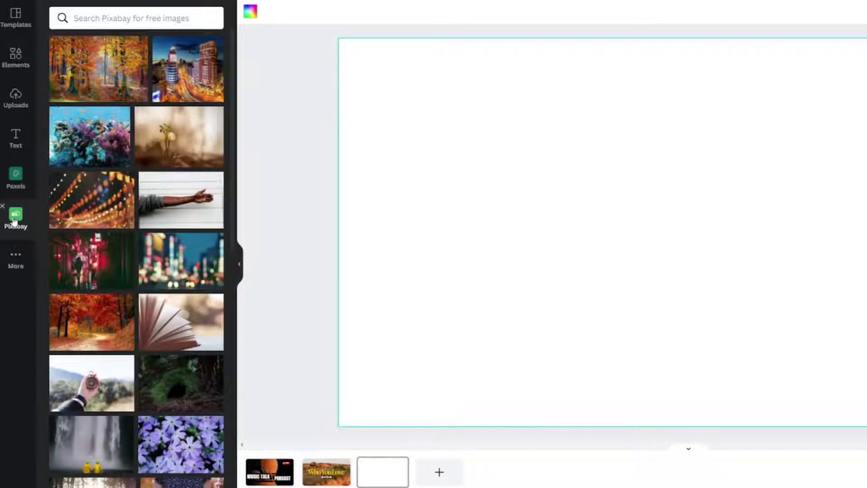
pyautogui.click(14, 178)
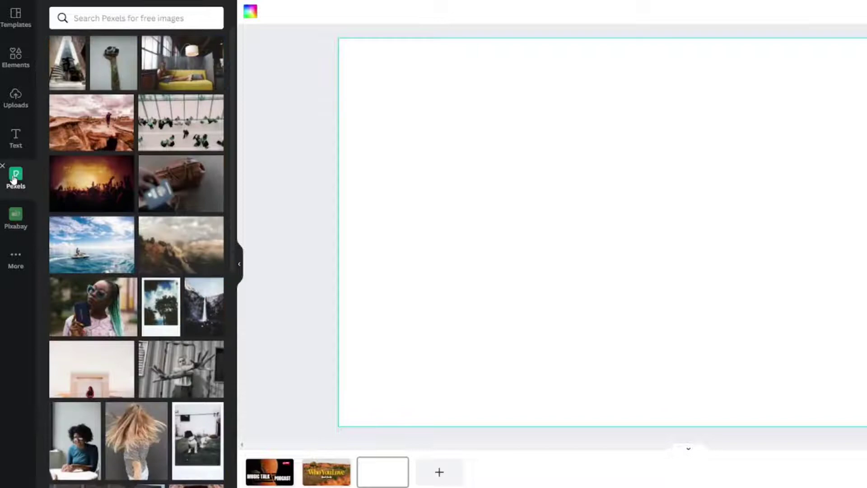
# Search Pexels and Pixabay for 'music', then place the treble clef image further left.
pyautogui.click(122, 18)
pyautogui.write('music')
pyautogui.press('Return')
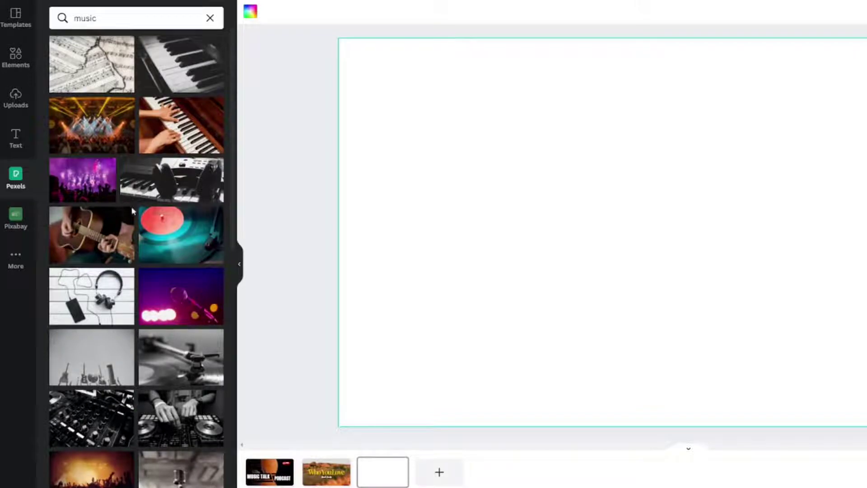
pyautogui.scroll(-1, 148, 258)
pyautogui.scroll(-5, 146, 258)
pyautogui.scroll(-5, 147, 258)
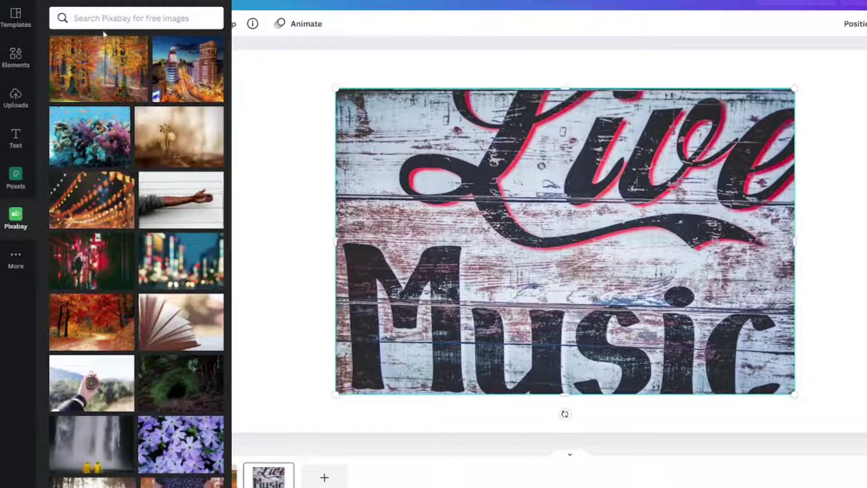
pyautogui.write('music')
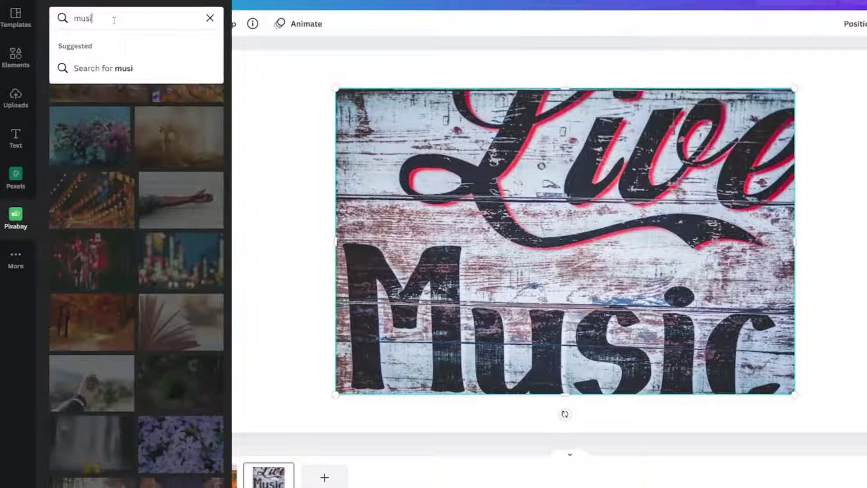
pyautogui.press('Return')
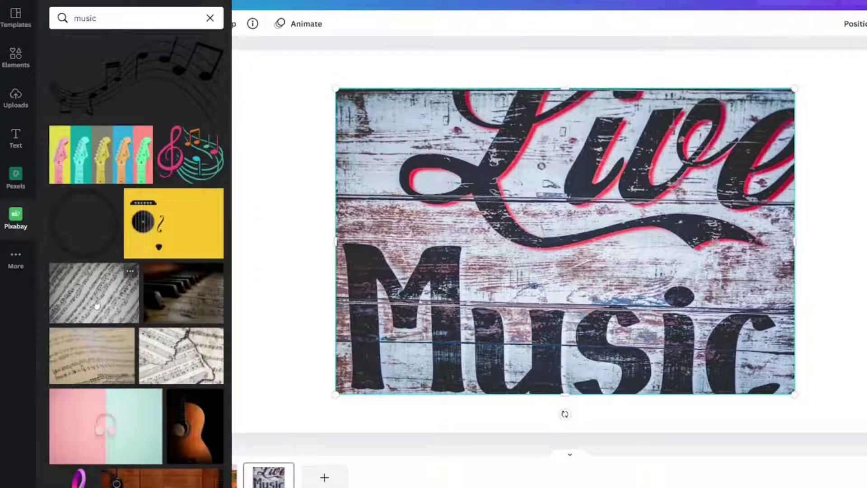
pyautogui.scroll(-4, 100, 297)
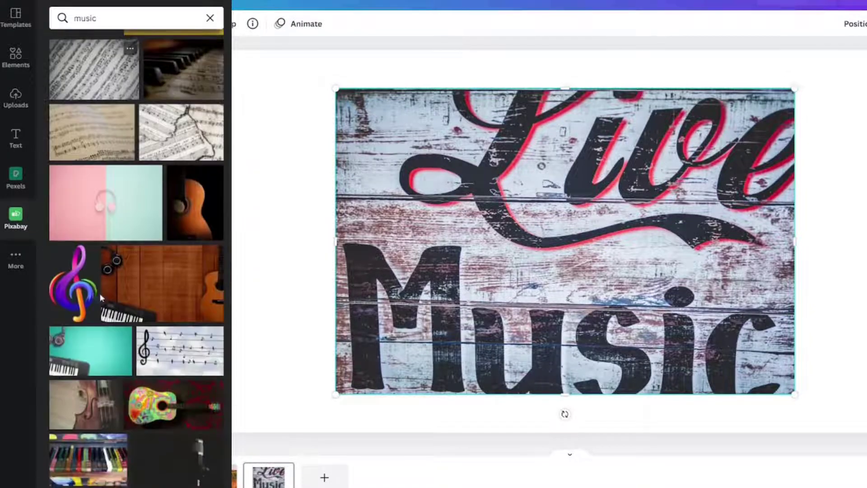
pyautogui.click(73, 283)
pyautogui.moveTo(486, 290); pyautogui.dragTo(298, 283)
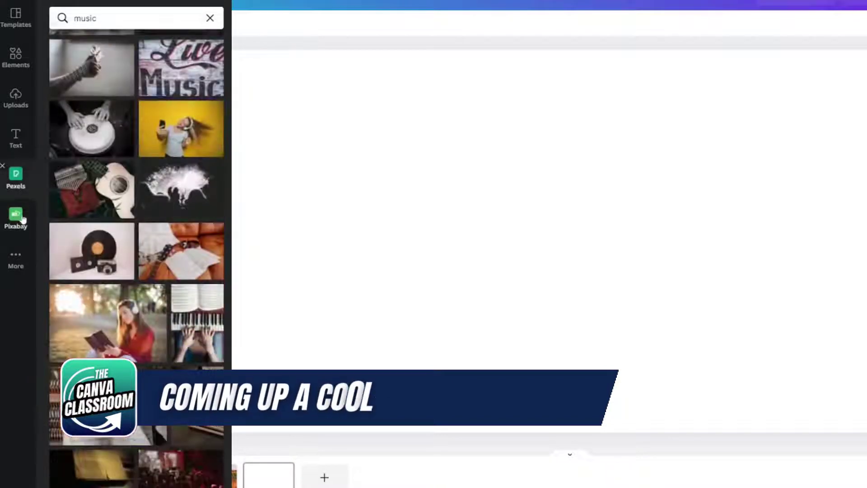
pyautogui.click(16, 217)
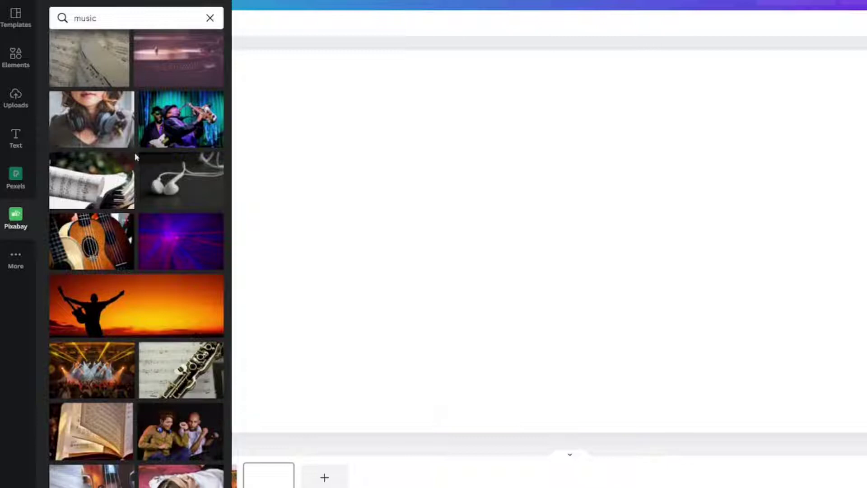
# Search Pixabay for 'gradient' and add the purple streak image to make it the background.
pyautogui.doubleClick(88, 18)
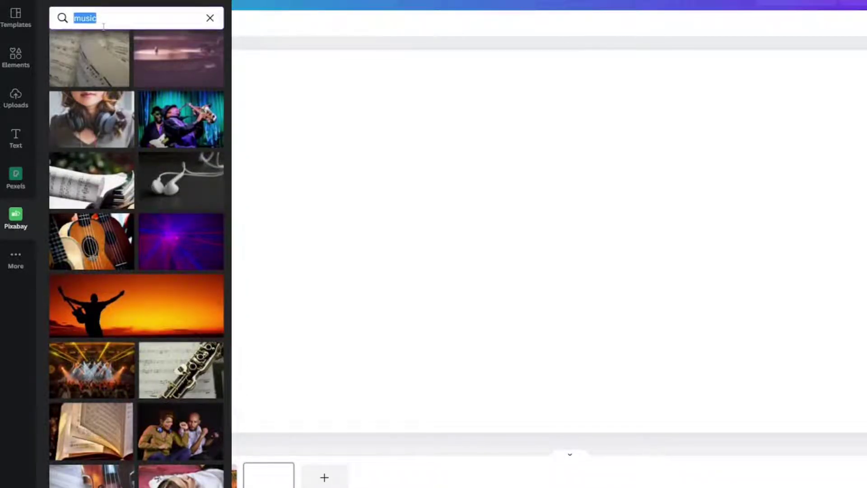
pyautogui.write('gradient')
pyautogui.press('Return')
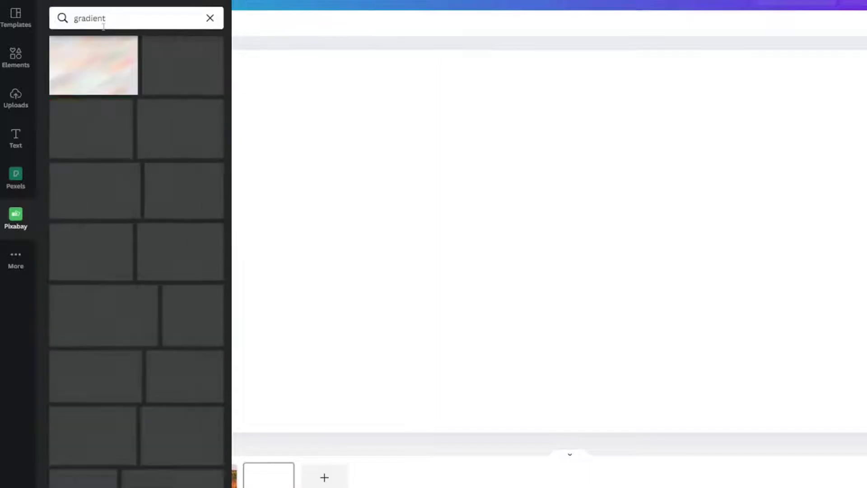
pyautogui.scroll(-3, 102, 169)
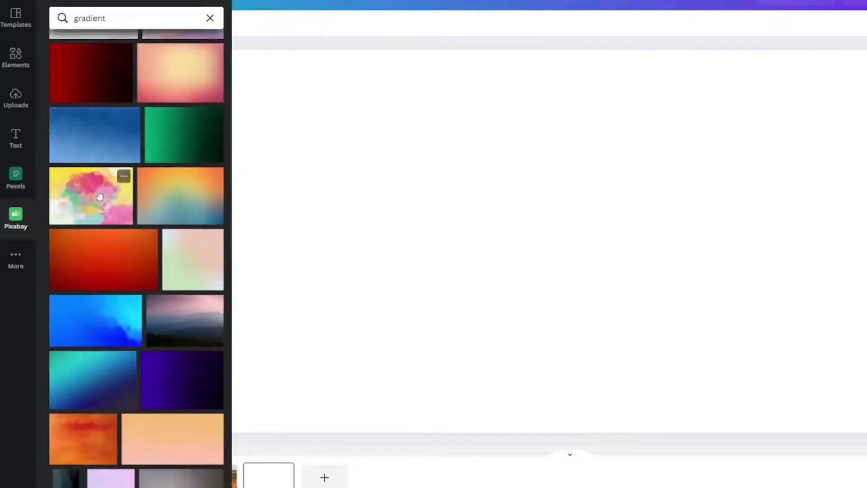
pyautogui.scroll(-8, 98, 196)
pyautogui.scroll(-3, 98, 170)
pyautogui.scroll(-5, 102, 148)
pyautogui.scroll(-4, 101, 148)
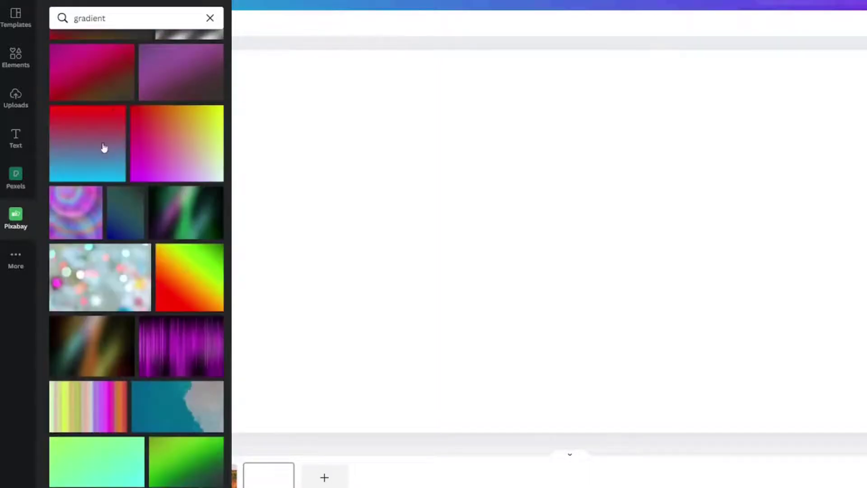
pyautogui.scroll(-3, 112, 156)
pyautogui.scroll(-4, 119, 159)
pyautogui.scroll(3, 169, 163)
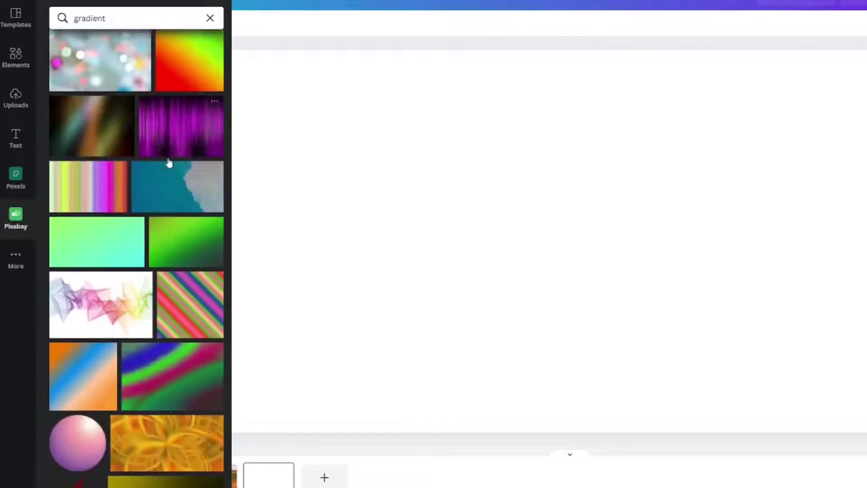
pyautogui.click(180, 126)
pyautogui.rightClick(407, 178)
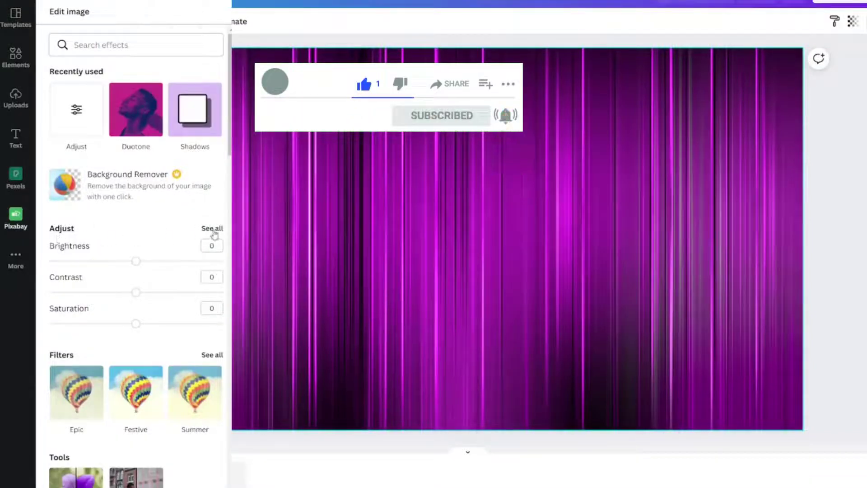
pyautogui.click(213, 228)
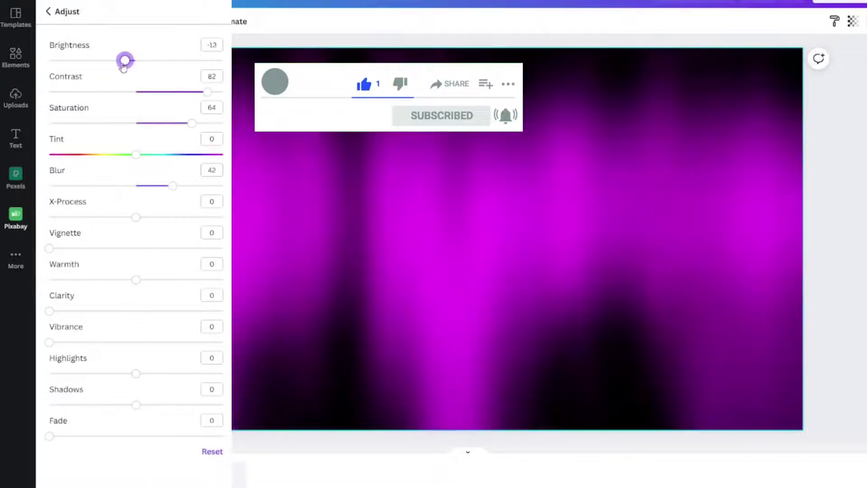
pyautogui.moveTo(125, 60); pyautogui.dragTo(109, 61)
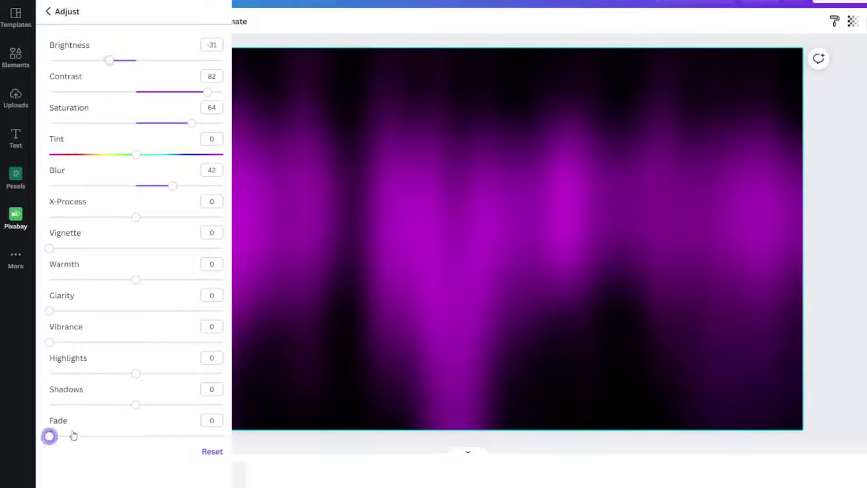
pyautogui.moveTo(51, 437)
pyautogui.mouseDown()
pyautogui.moveTo(212, 436)
pyautogui.moveTo(174, 436)
pyautogui.mouseUp()
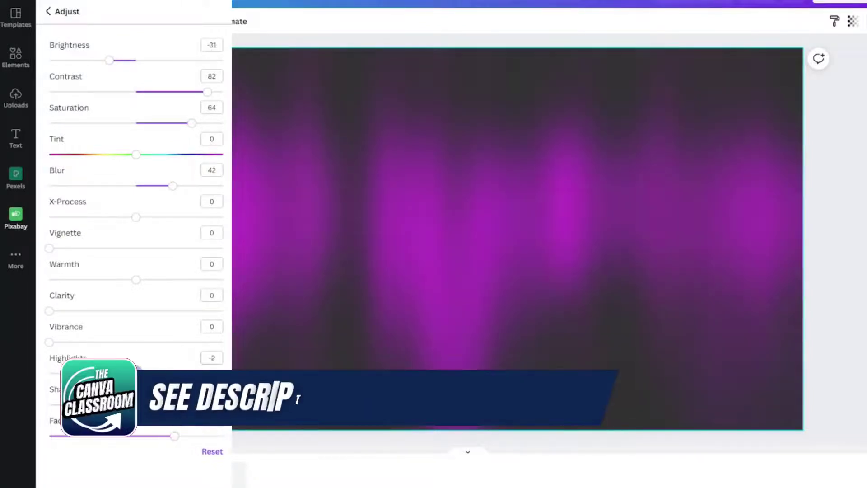
pyautogui.moveTo(135, 371); pyautogui.dragTo(204, 371)
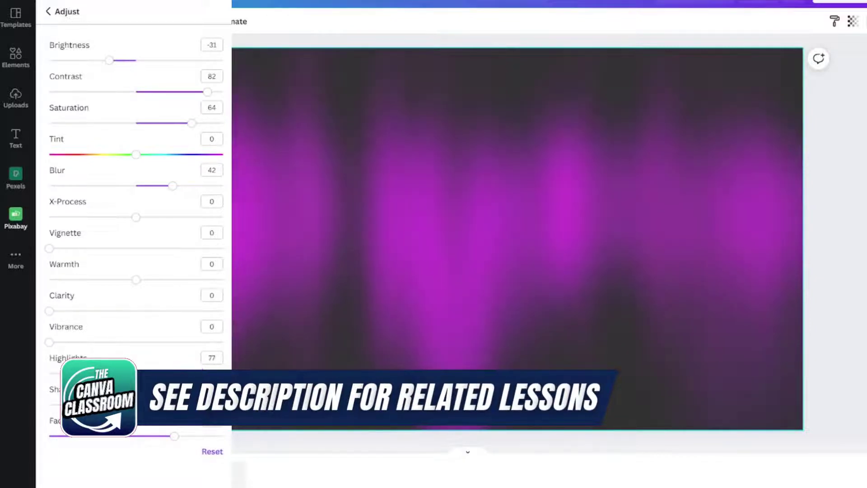
pyautogui.click(49, 12)
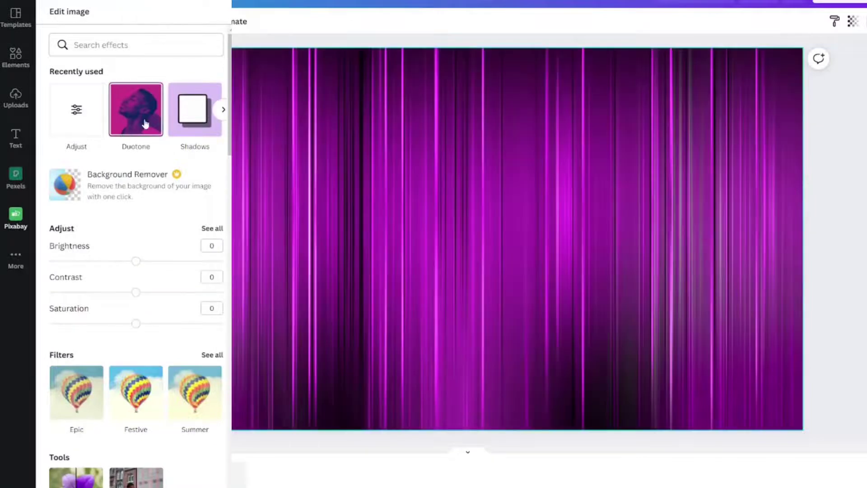
# Find all Duotone presets through a 'duo' effects search and apply Amber.
pyautogui.click(136, 110)
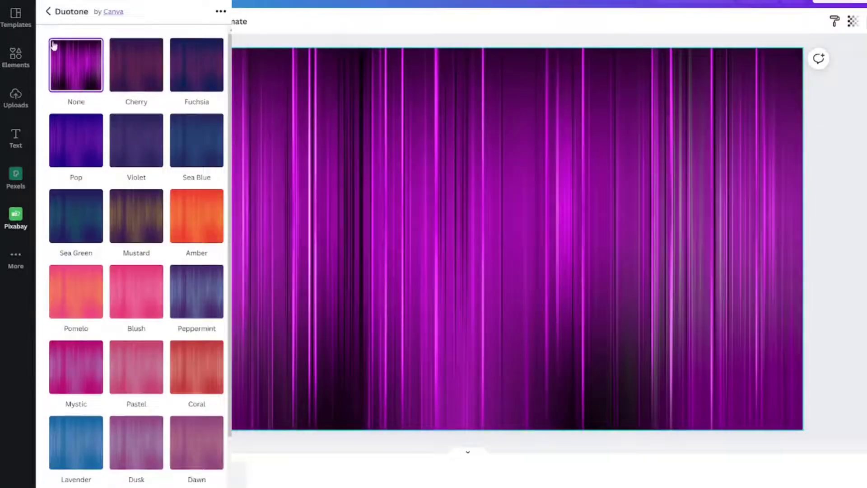
pyautogui.click(48, 14)
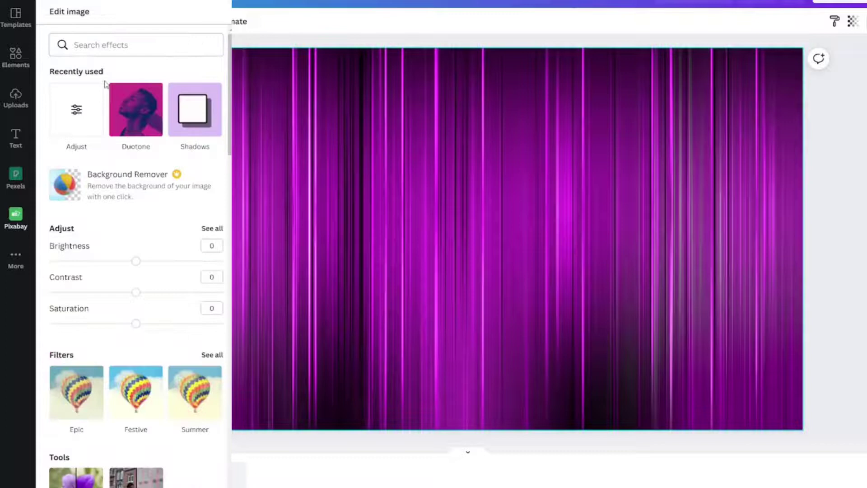
pyautogui.click(107, 43)
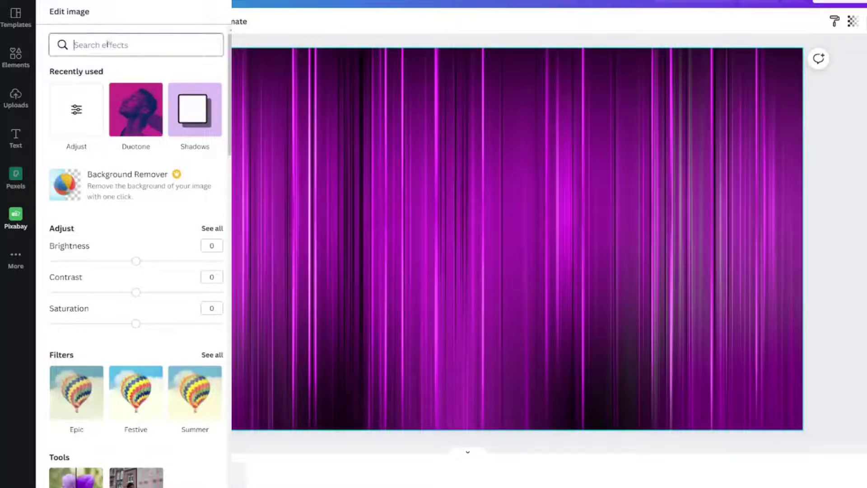
pyautogui.write('duo')
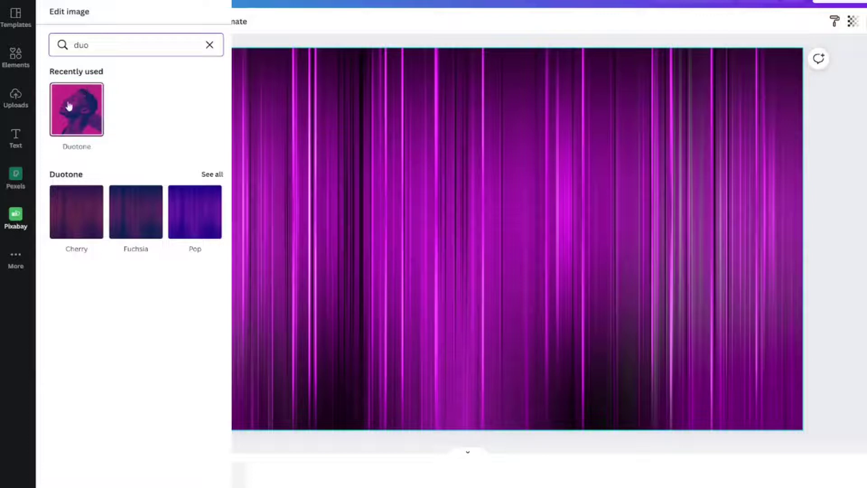
pyautogui.click(211, 174)
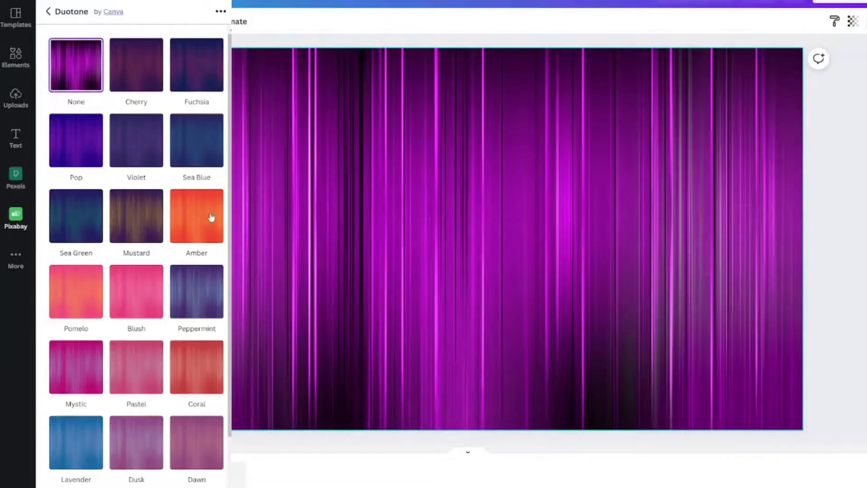
pyautogui.click(197, 215)
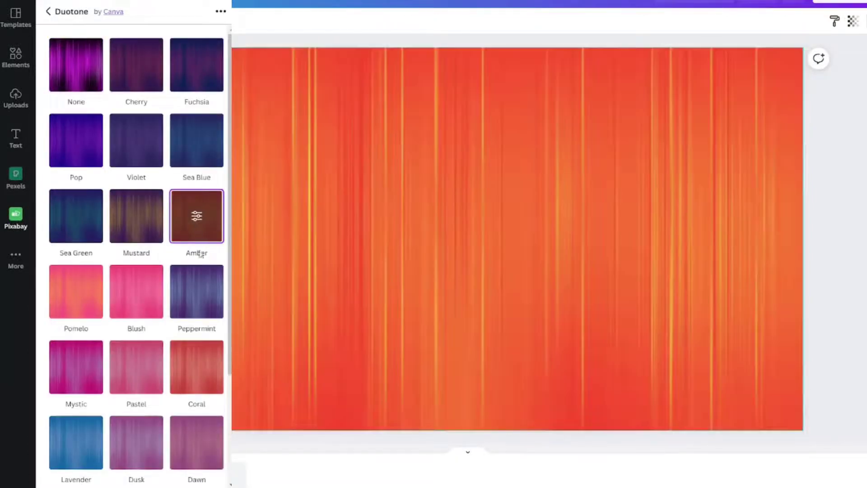
pyautogui.scroll(-1, 197, 284)
pyautogui.scroll(-3, 197, 285)
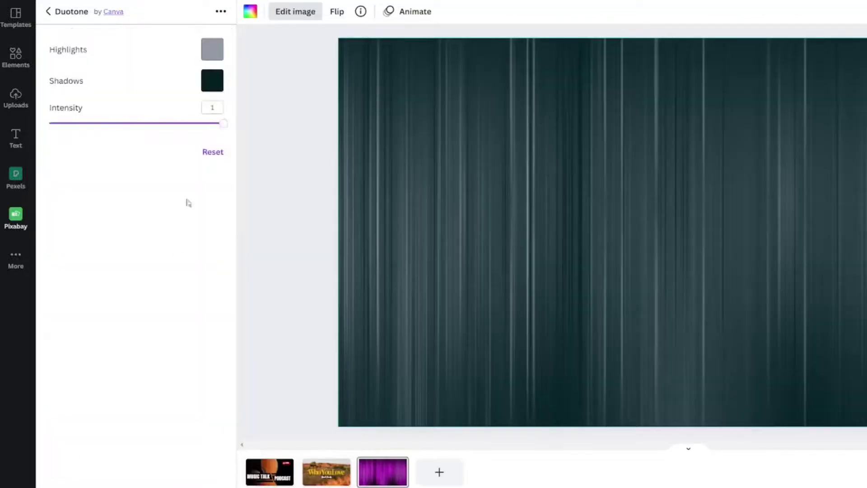
# Set the duotone highlights to red and trial the transparency slider, returning to full opacity.
pyautogui.click(212, 52)
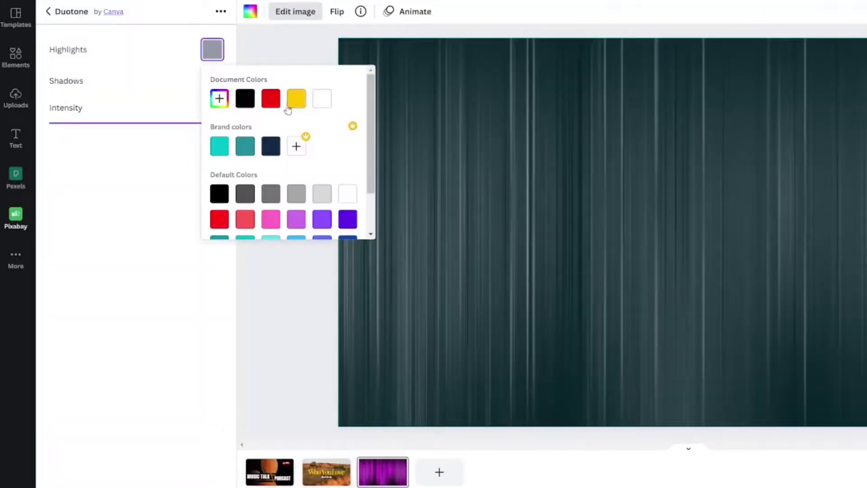
pyautogui.click(270, 99)
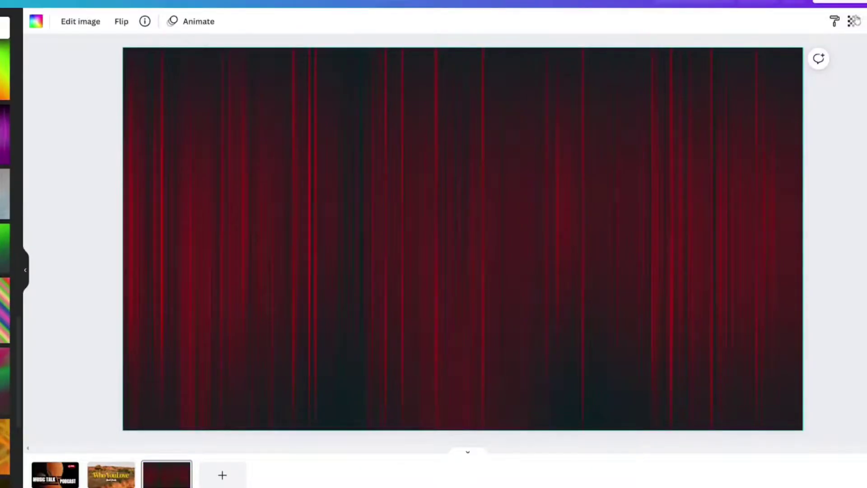
pyautogui.click(852, 21)
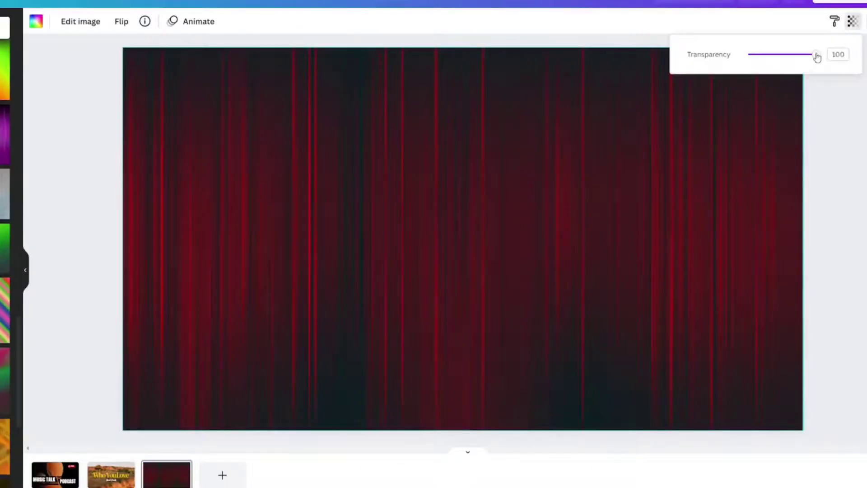
pyautogui.moveTo(816, 56); pyautogui.dragTo(766, 56)
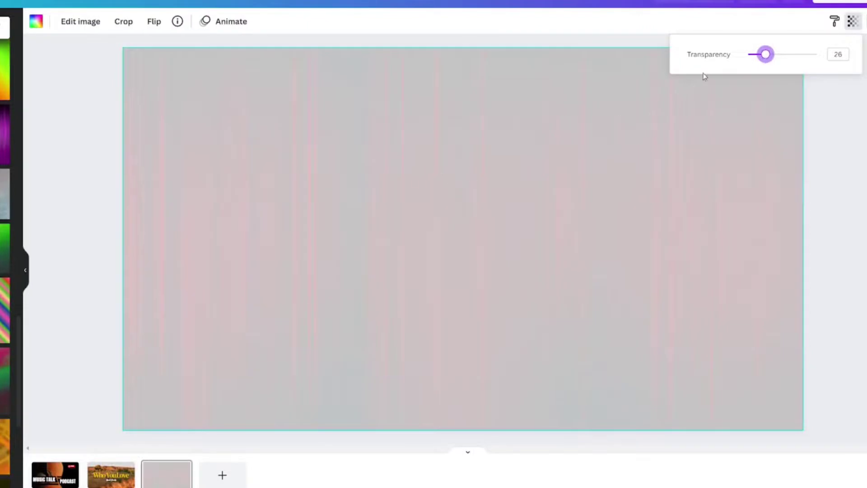
pyautogui.moveTo(763, 56); pyautogui.dragTo(793, 56)
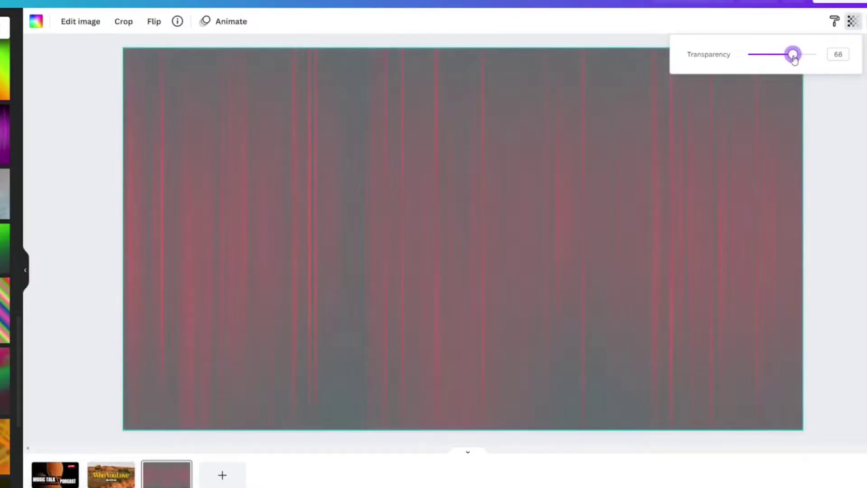
pyautogui.rightClick(494, 154)
# Detach the image from the background and fill the page with red.
pyautogui.click(542, 313)
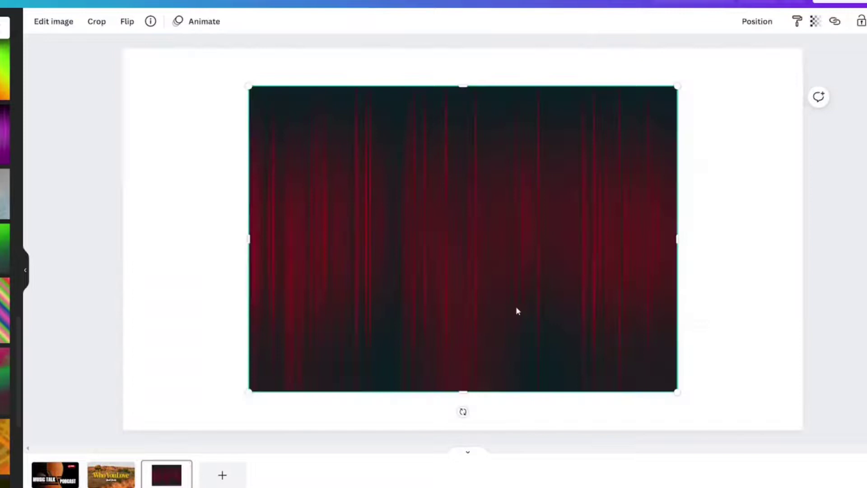
pyautogui.click(210, 204)
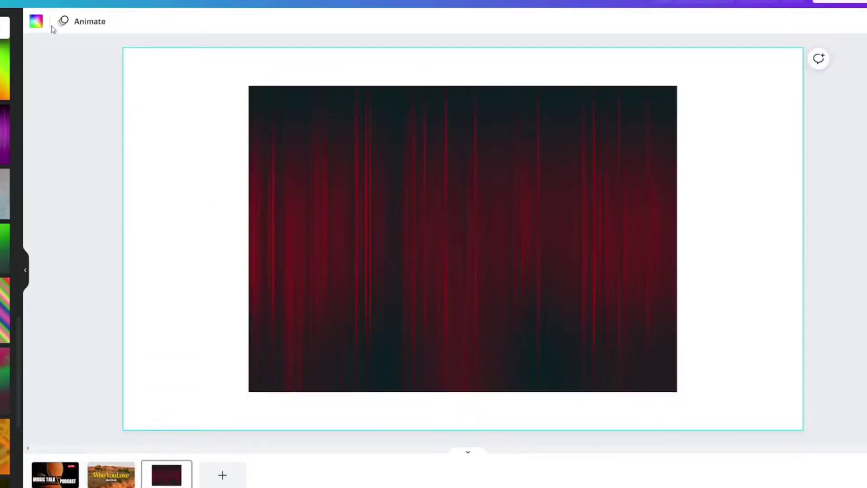
pyautogui.click(36, 21)
pyautogui.click(119, 70)
# Make the image a 49% transparent background and add the purple striped image on top.
pyautogui.click(430, 209)
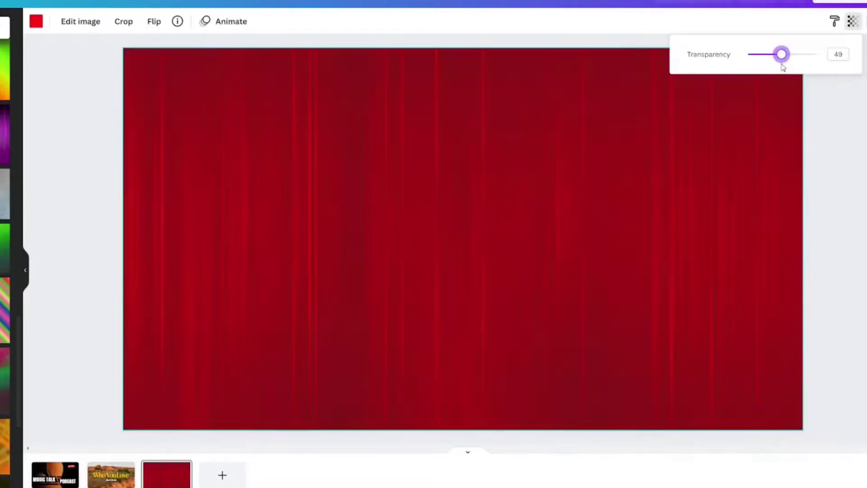
pyautogui.click(832, 131)
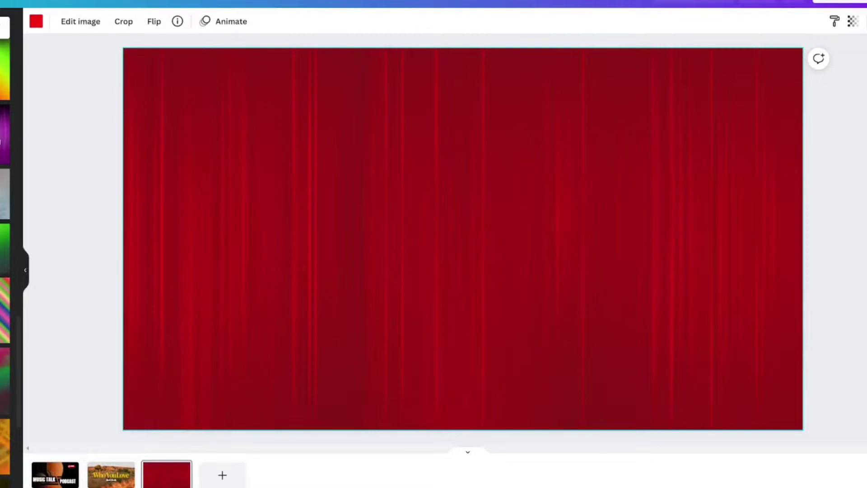
pyautogui.click(7, 122)
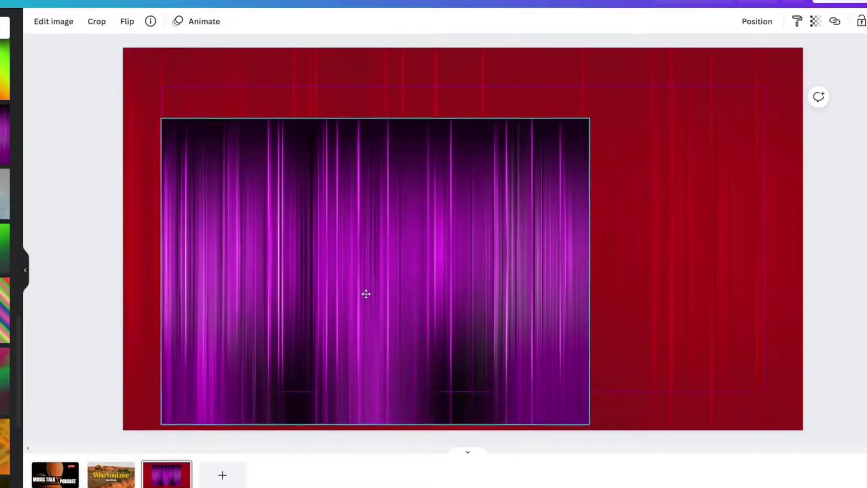